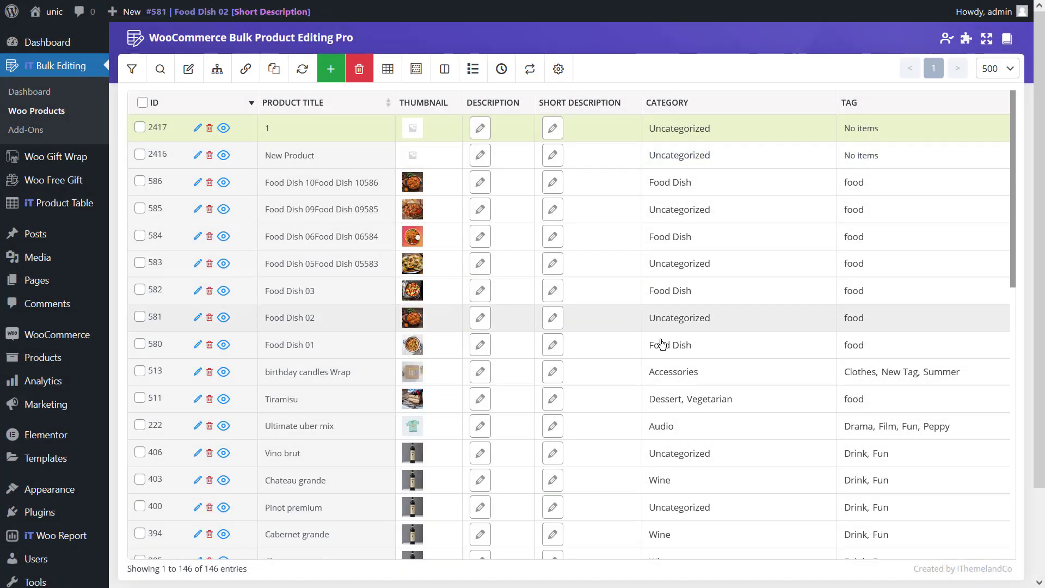
Filter the product list to products with the Published status and close the filter form.
left_click(131, 68)
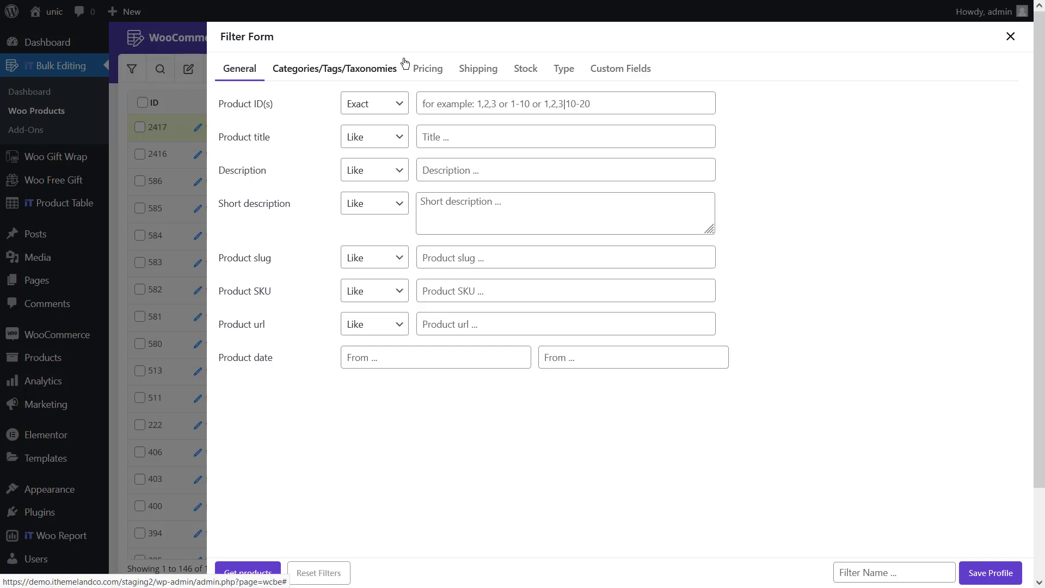
left_click(561, 69)
left_click(399, 141)
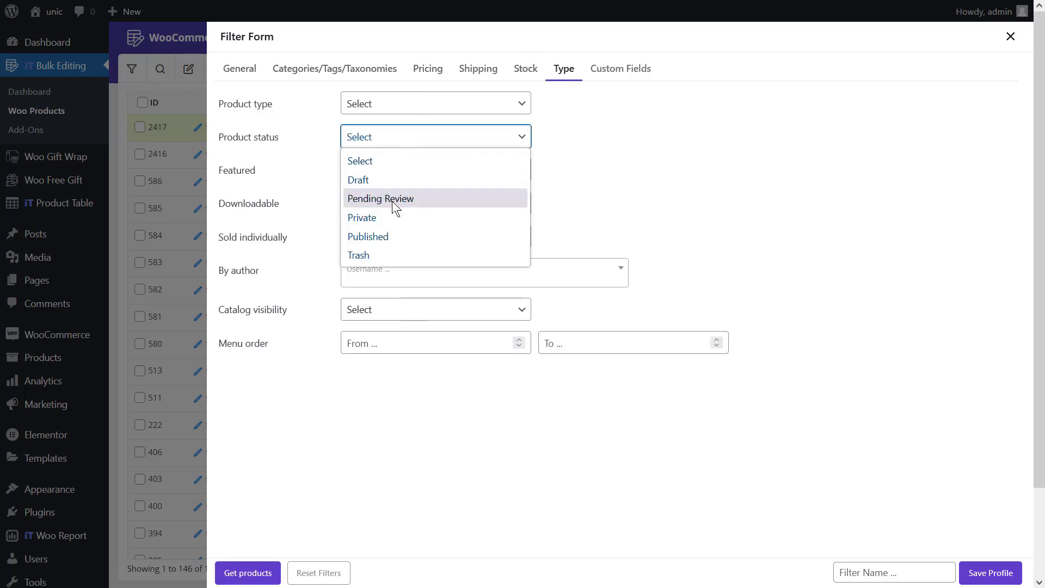
left_click(398, 229)
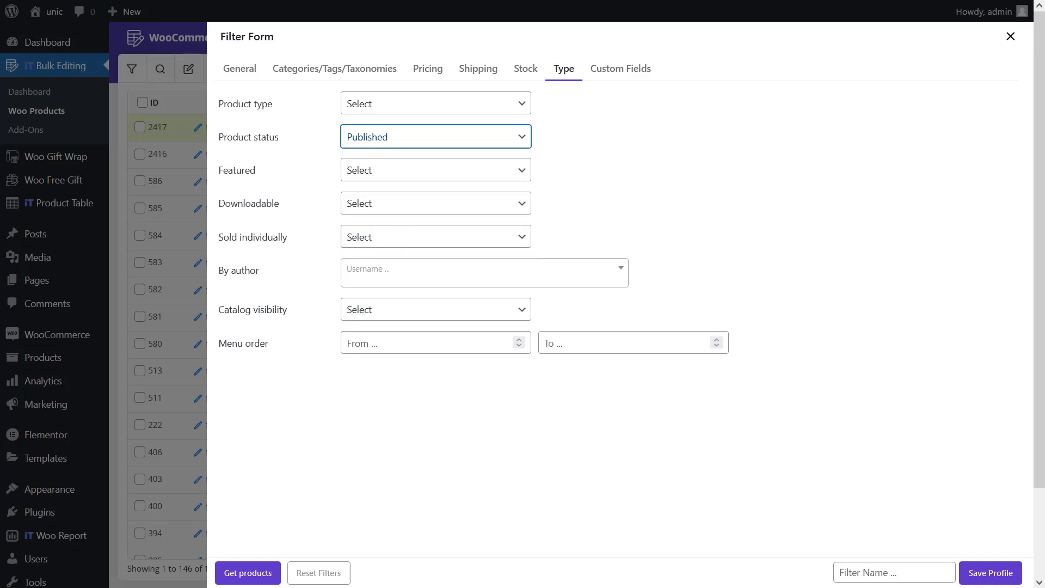
left_click(252, 579)
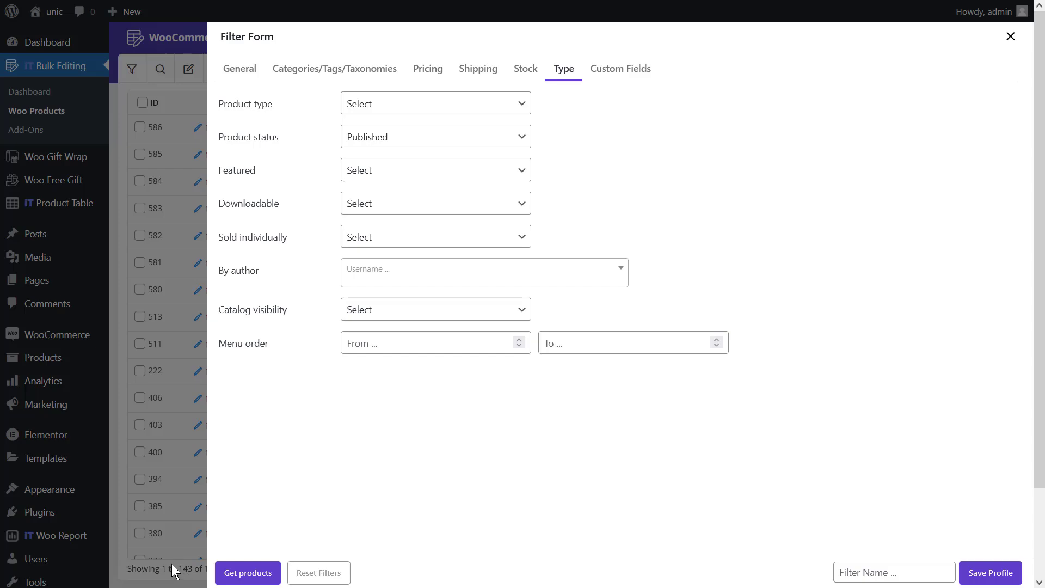
left_click(144, 515)
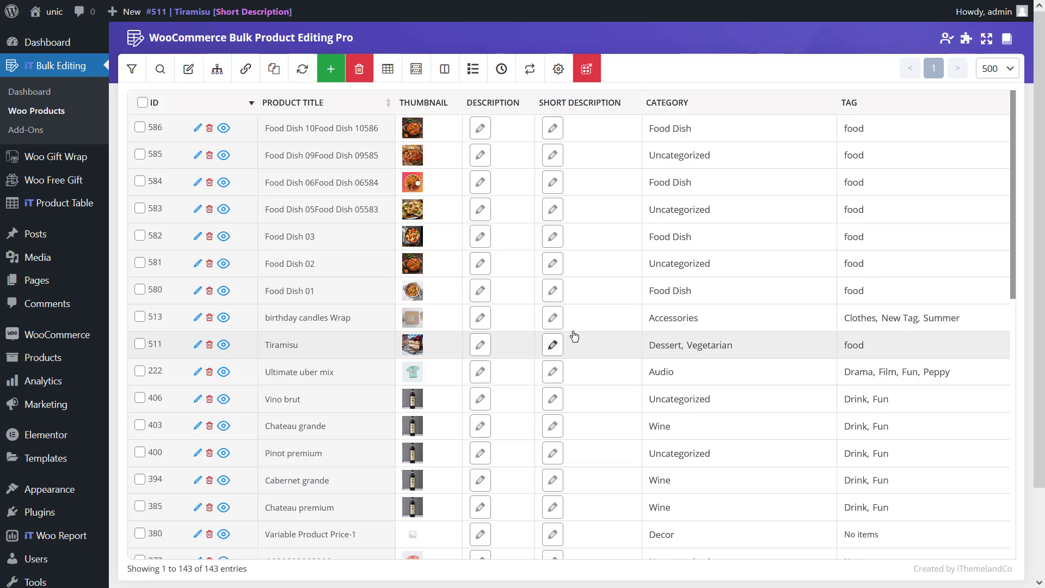
View the short description and the description of Food Dish 01, closing each without changes.
left_click(553, 291)
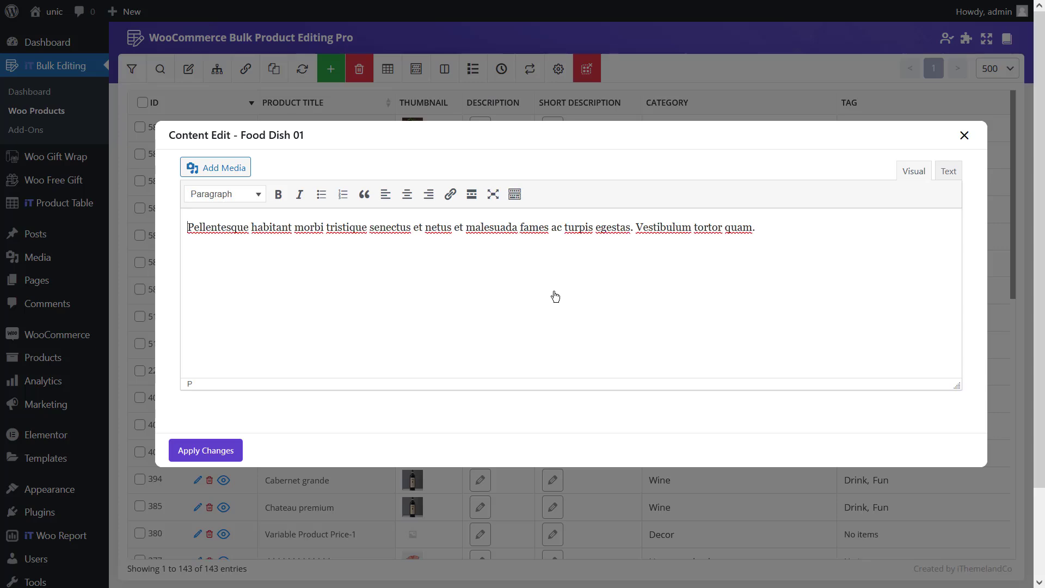
left_click(531, 481)
left_click(482, 291)
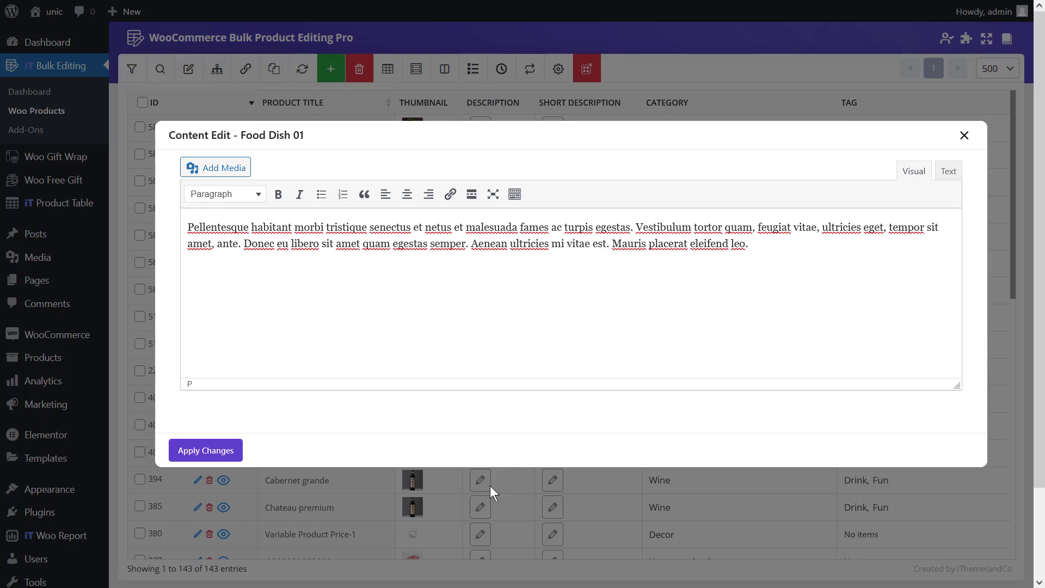
left_click(490, 486)
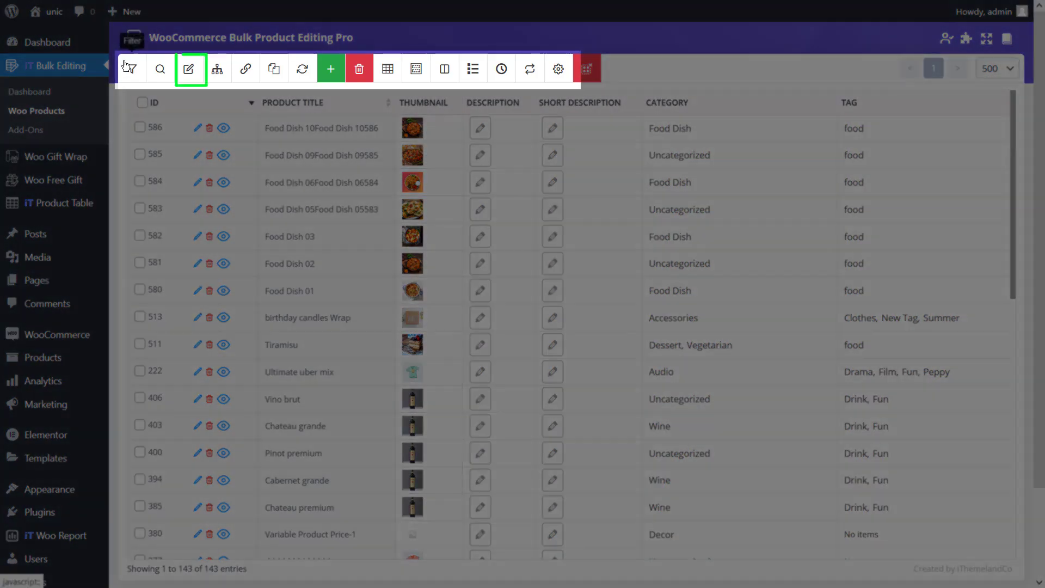
Open the bulk edit form and reset the Description variable so that the description value is empty.
left_click(188, 68)
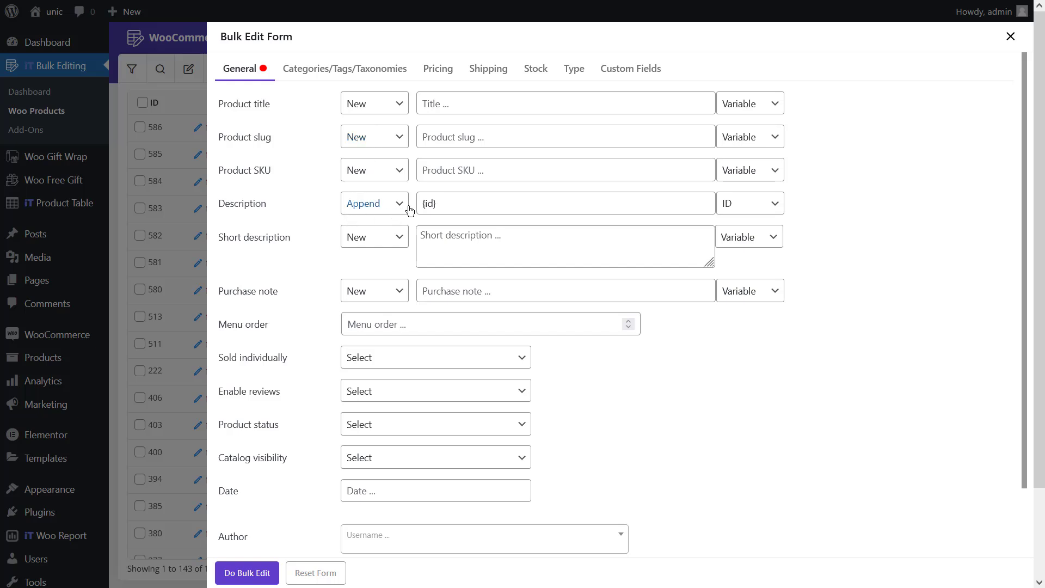
left_click(727, 204)
left_click(733, 228)
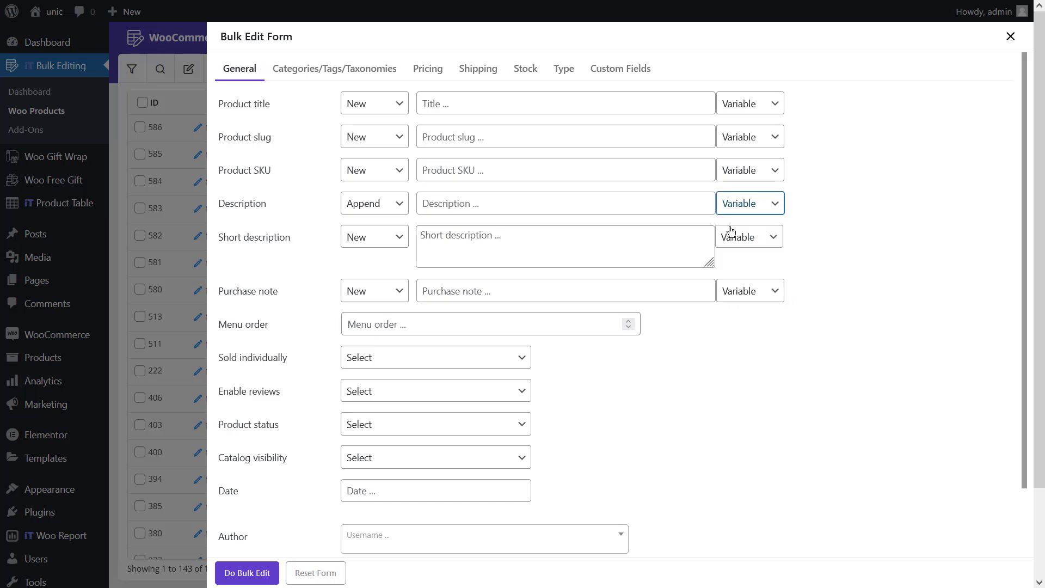
left_click(420, 204)
left_click(417, 217)
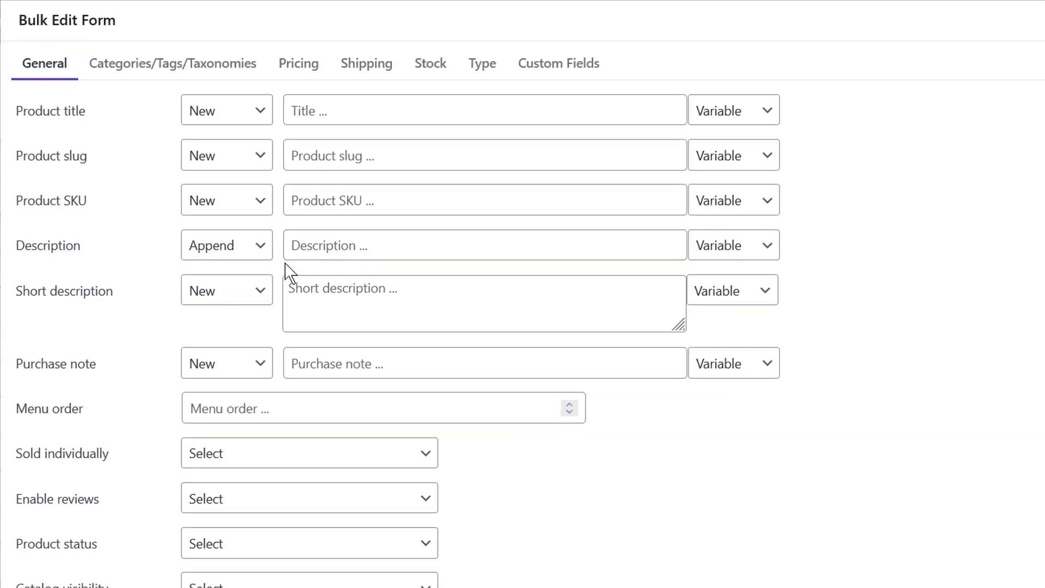
Examine the edit modes and the insertable variables offered for the Description field.
left_click(251, 248)
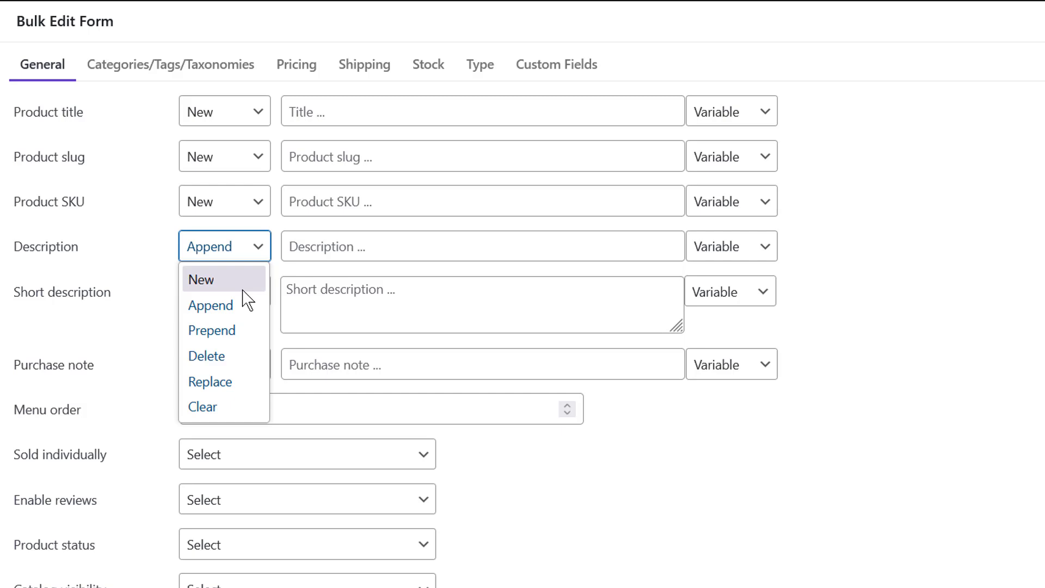
left_click(157, 364)
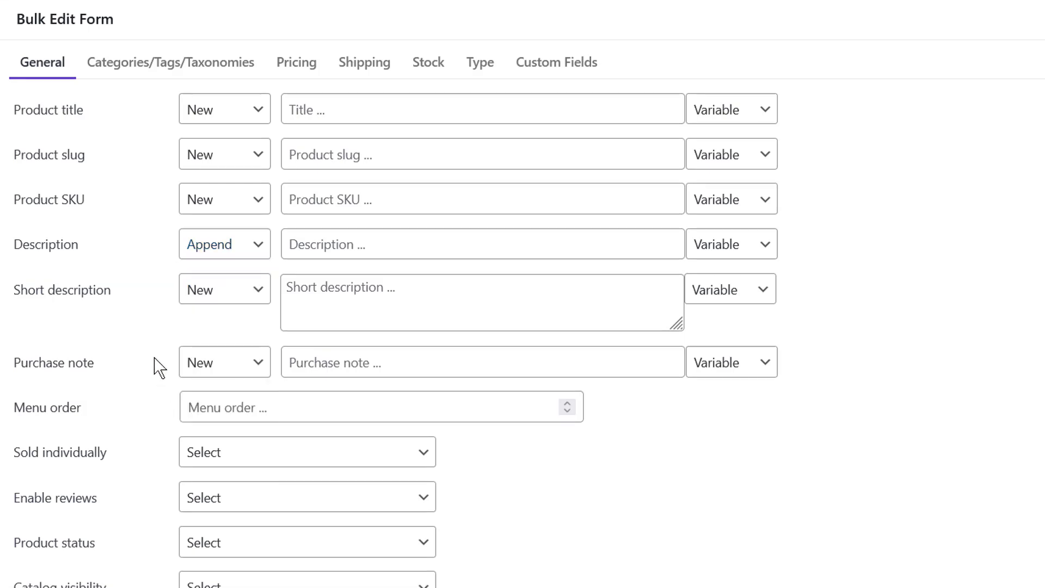
left_click(159, 365)
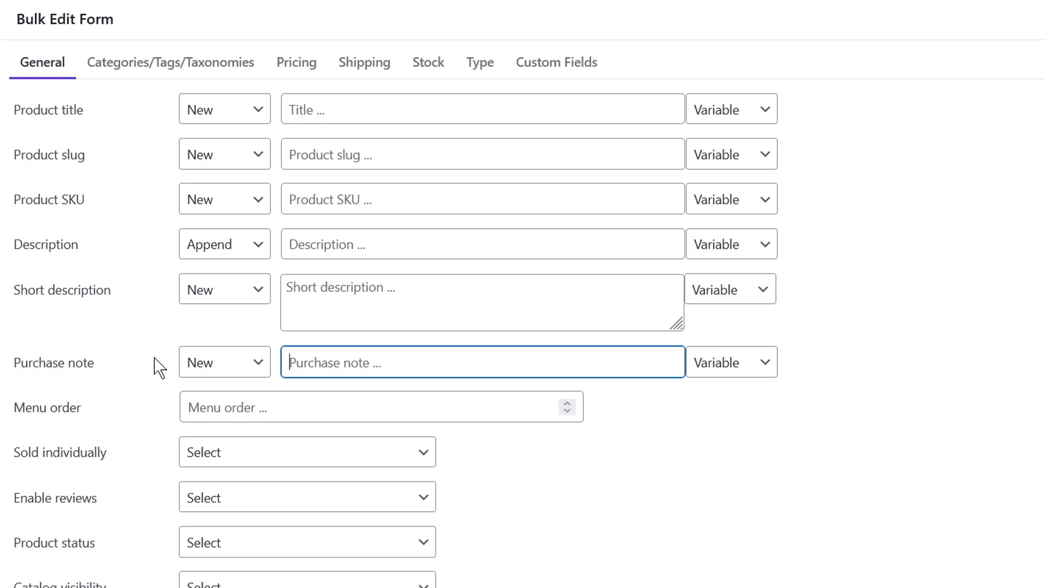
left_click(718, 246)
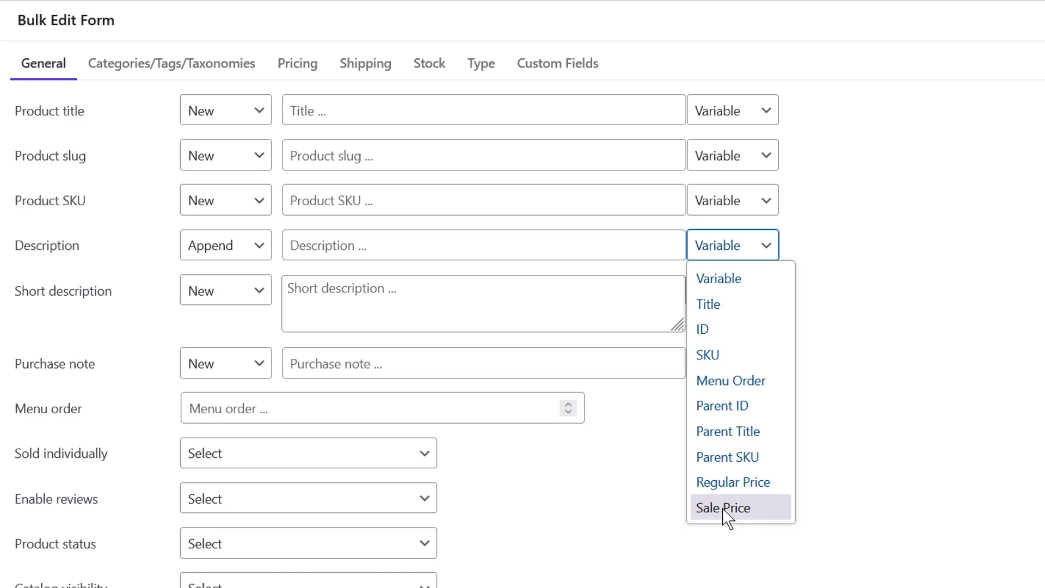
left_click(656, 504)
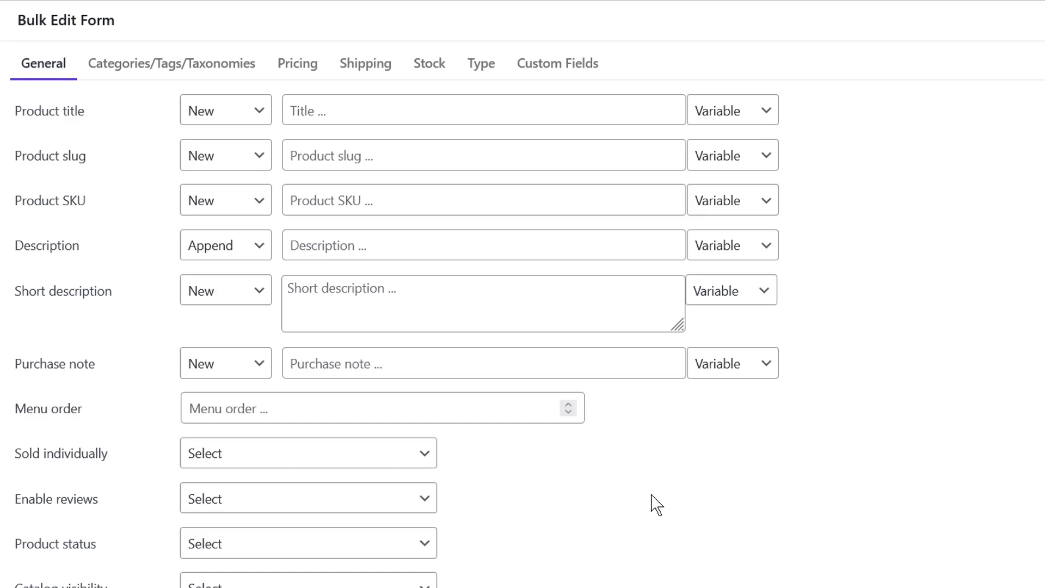
Append the ID variable to the description of all filtered products and run the bulk edit.
left_click(254, 249)
left_click(251, 304)
left_click(708, 251)
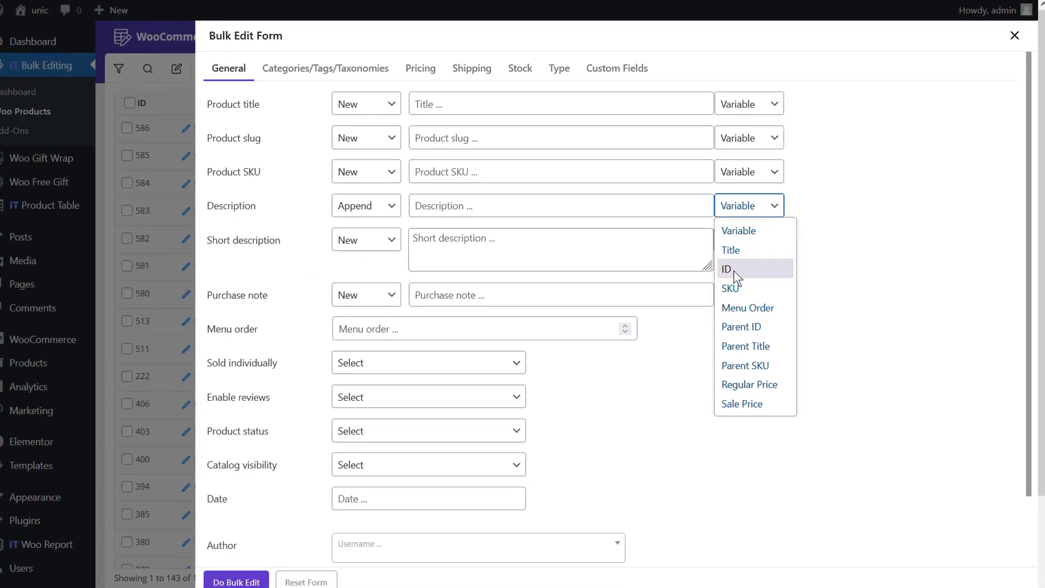
left_click(735, 267)
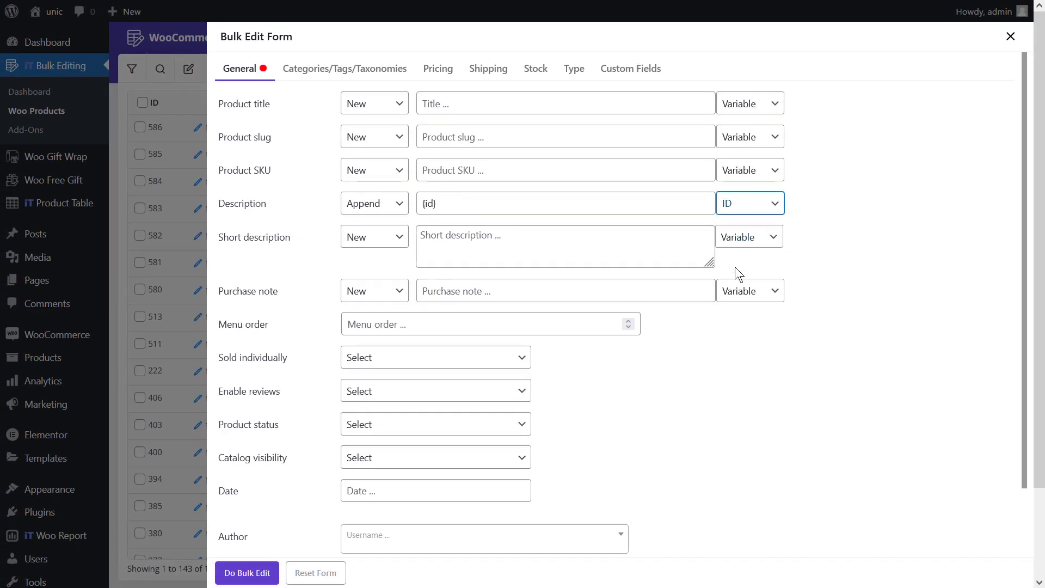
left_click(253, 572)
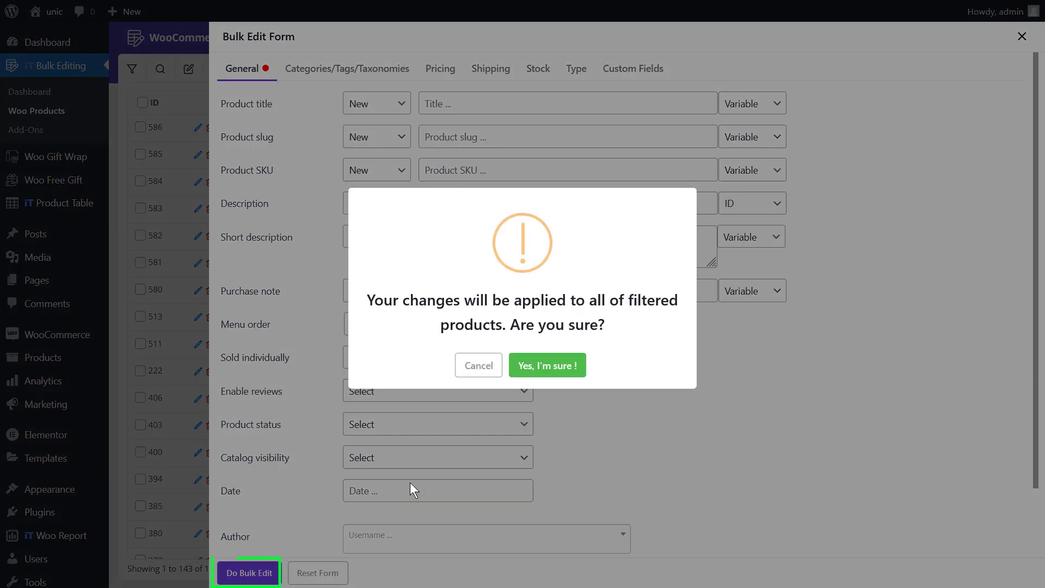
left_click(549, 366)
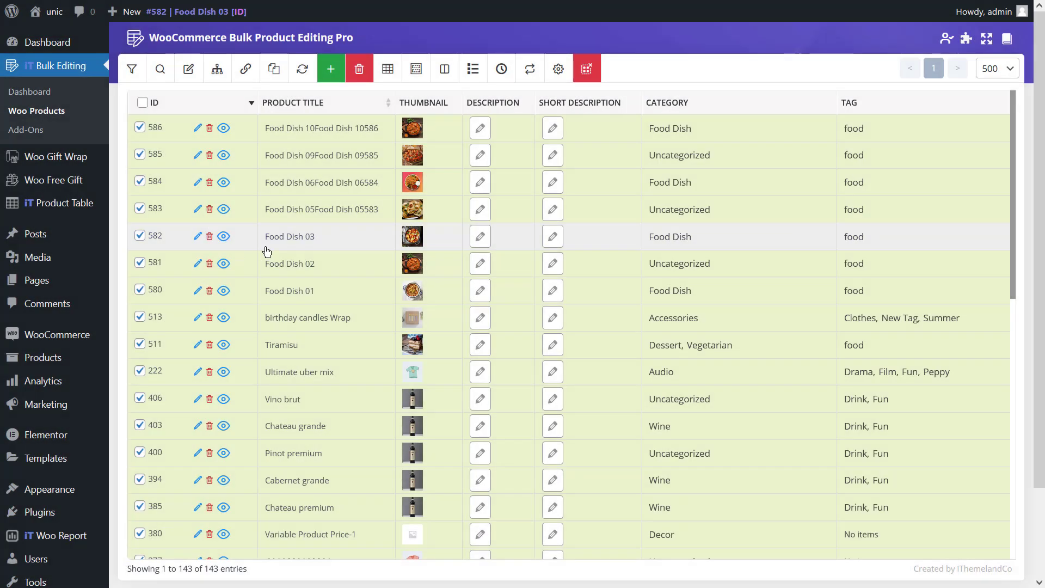
Check the end of the description of Food Dish 03 for the appended product ID.
left_click(481, 236)
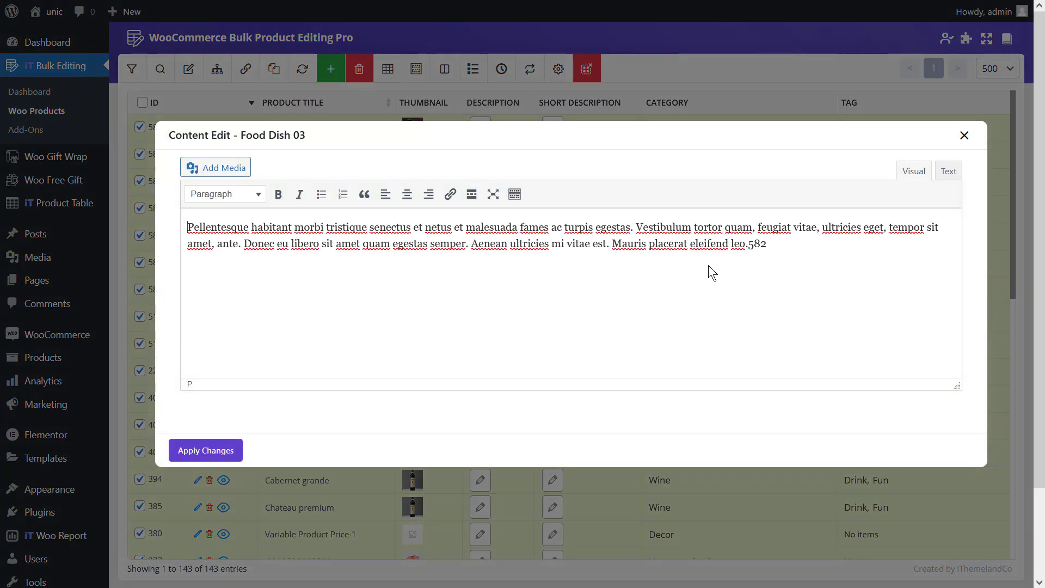
left_click_drag(747, 244, 772, 247)
left_click(308, 335)
Prepend "off!" to the short description of the selected products and run the bulk edit.
left_click(397, 235)
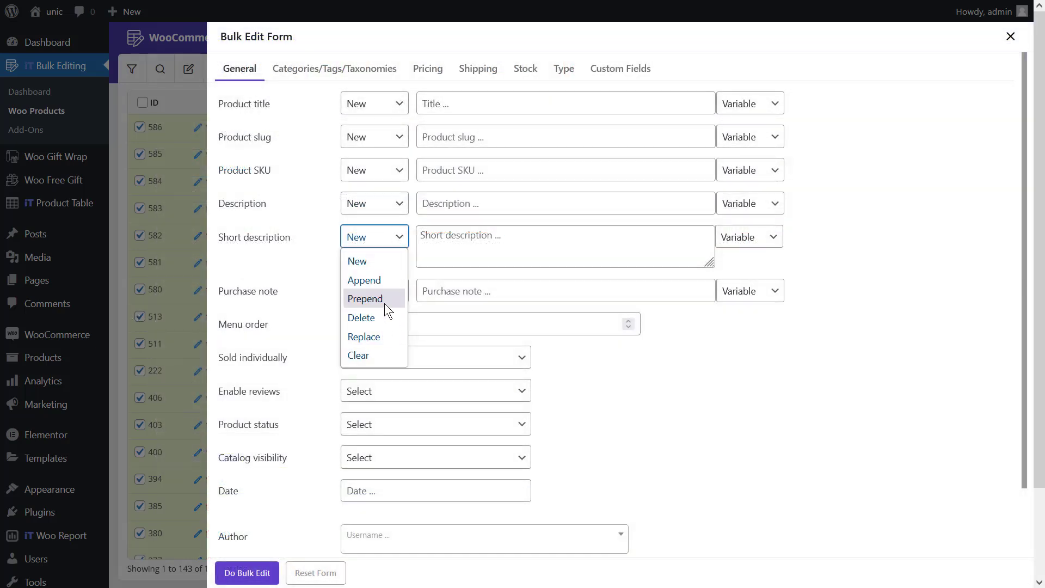
left_click(385, 300)
left_click(451, 243)
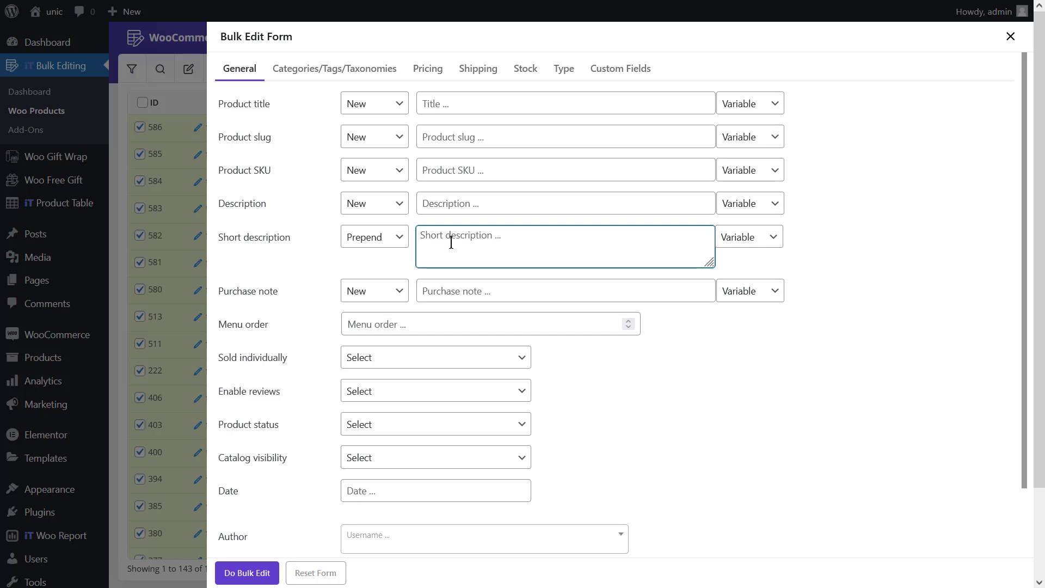
type("off!")
left_click(262, 570)
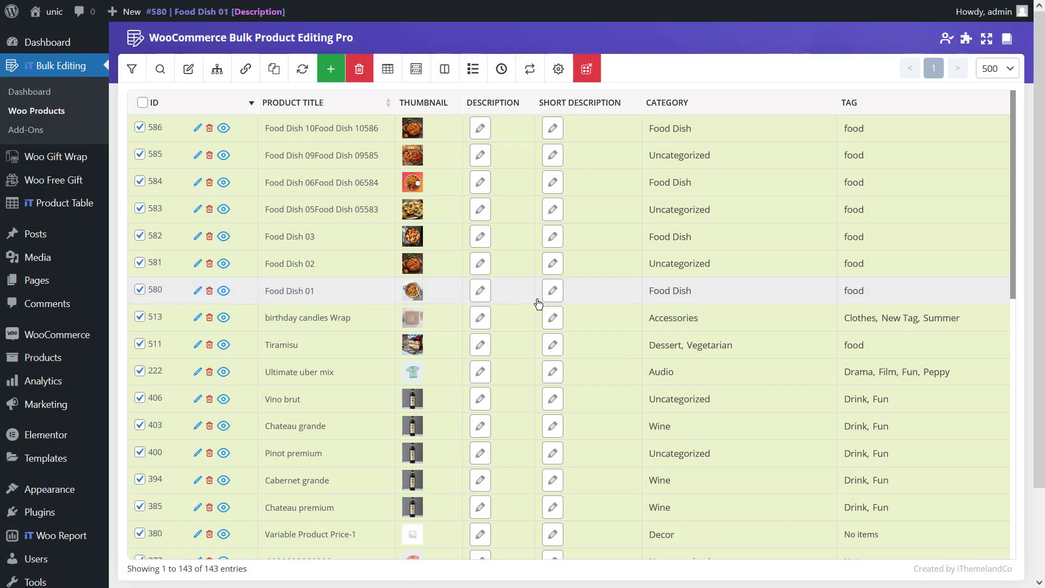
Check the start of the short description of Food Dish 01 for the prepended text.
left_click(561, 291)
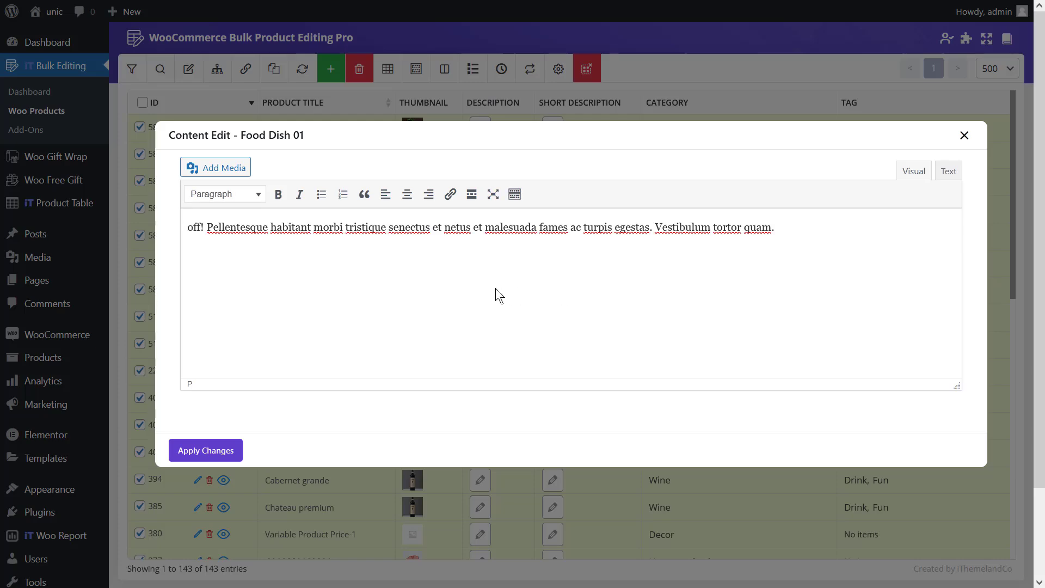
left_click_drag(205, 227, 188, 228)
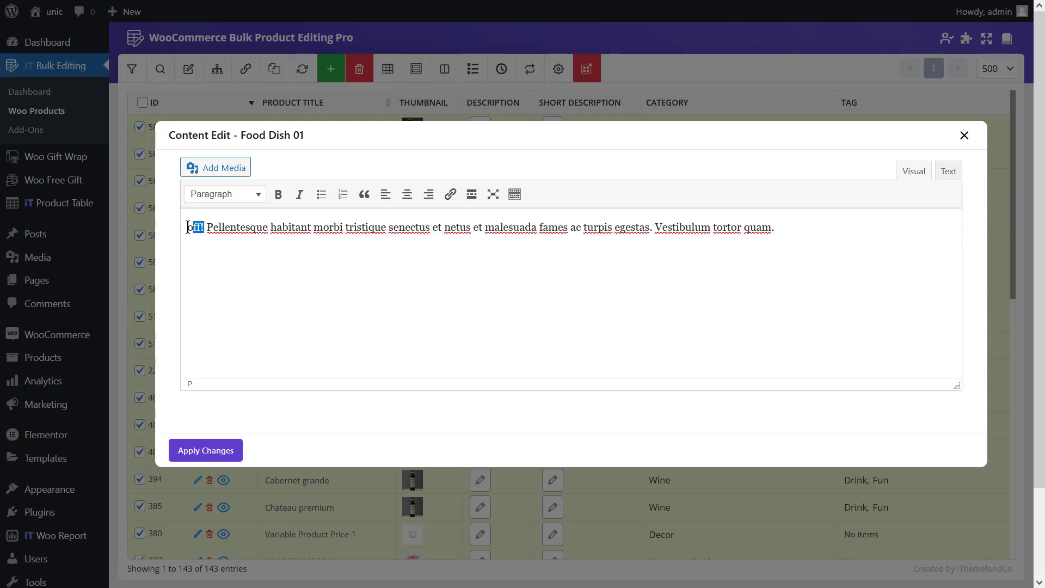
left_click(142, 249)
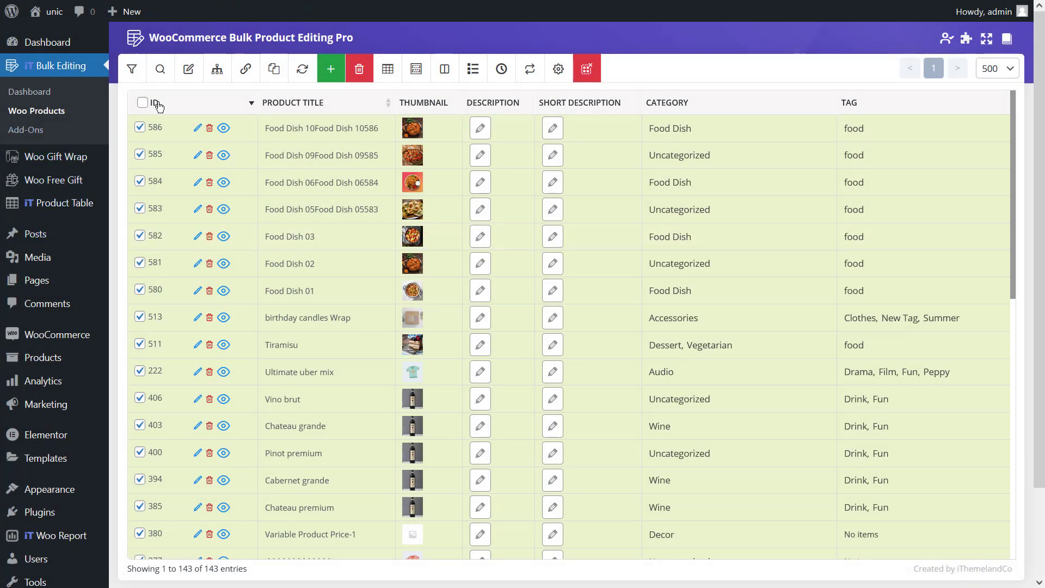
Start a bulk edit of the selected products with a new description composed of the Title, SKU and Regular Price variables.
left_click(180, 78)
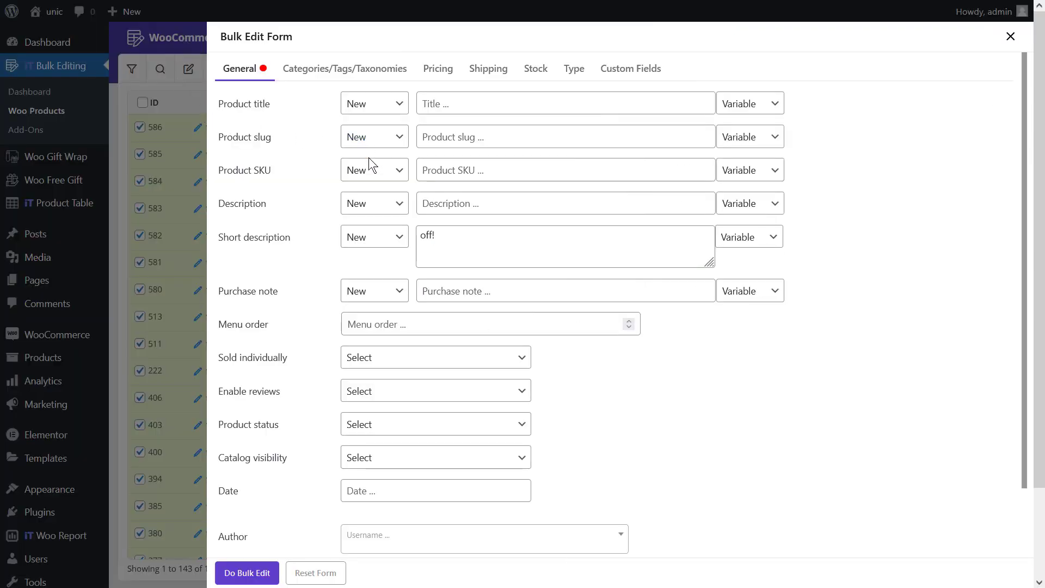
left_click(385, 201)
left_click(385, 203)
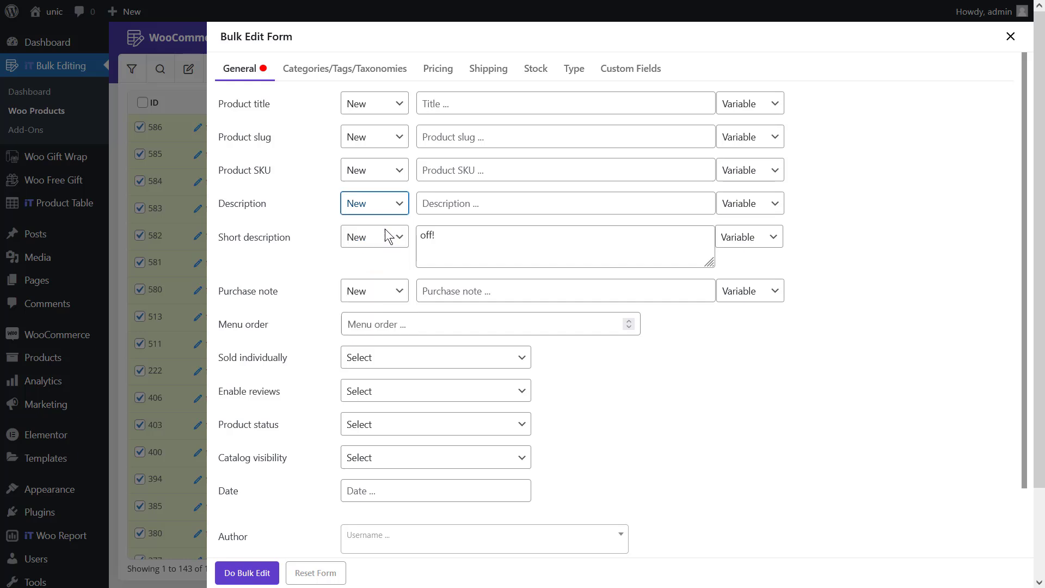
left_click(744, 210)
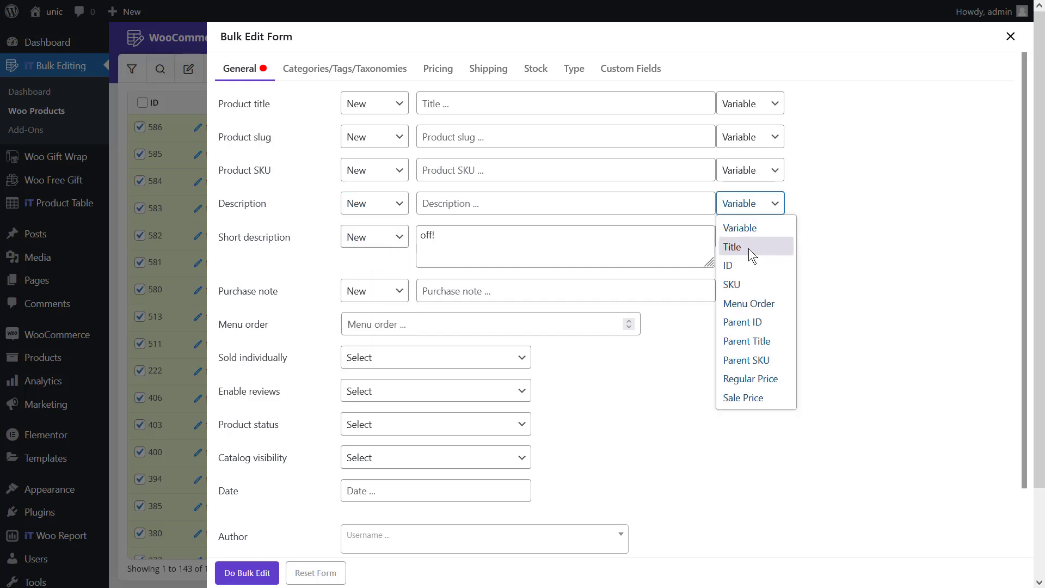
left_click(749, 248)
left_click(750, 206)
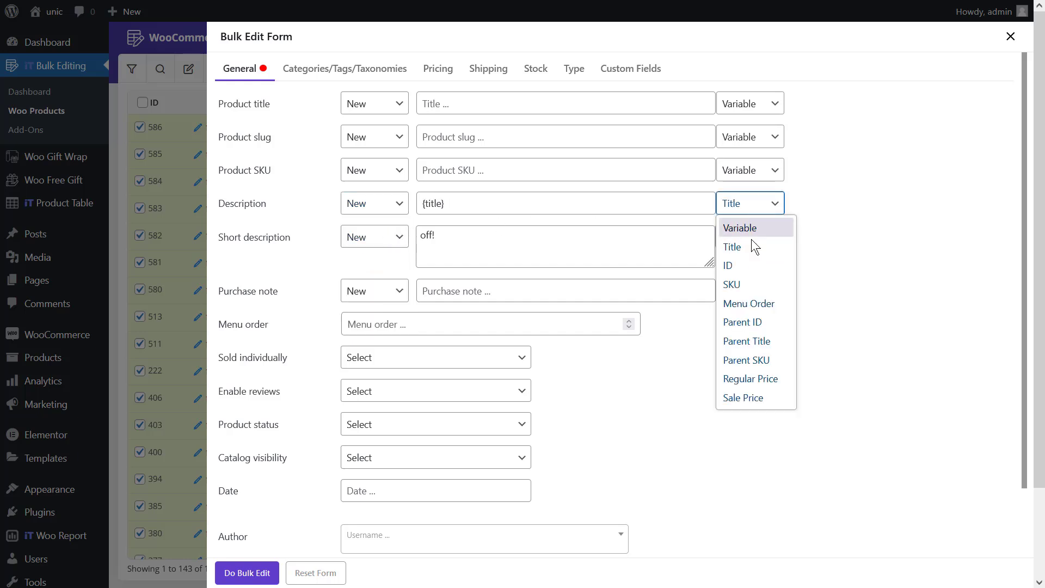
left_click(743, 283)
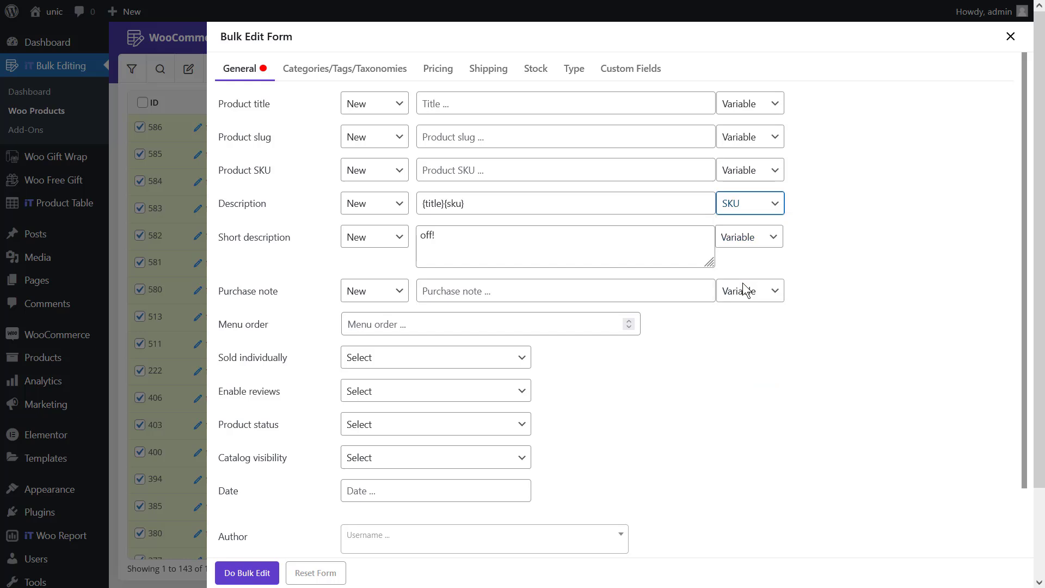
left_click(748, 205)
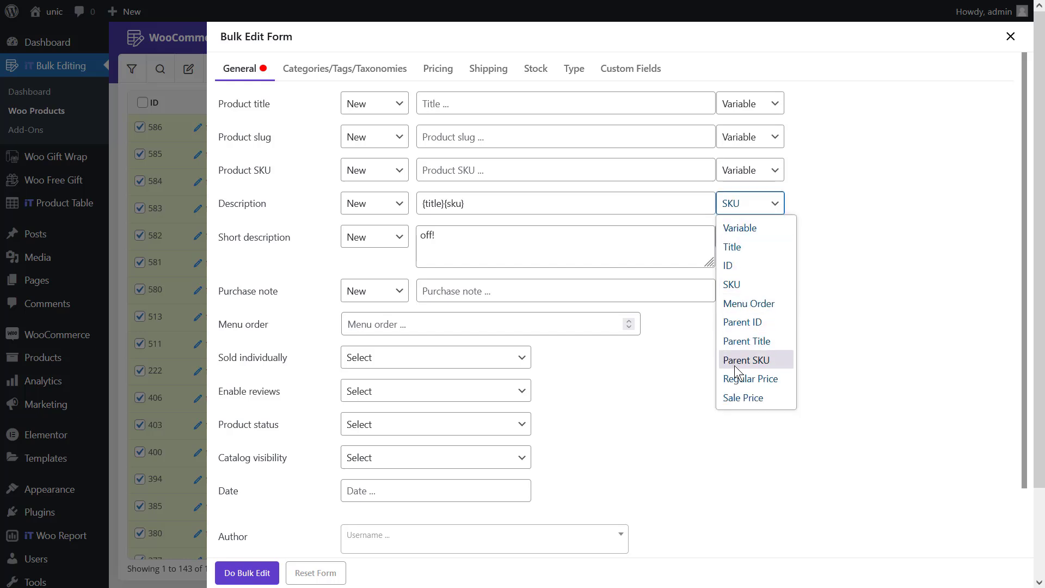
left_click(740, 379)
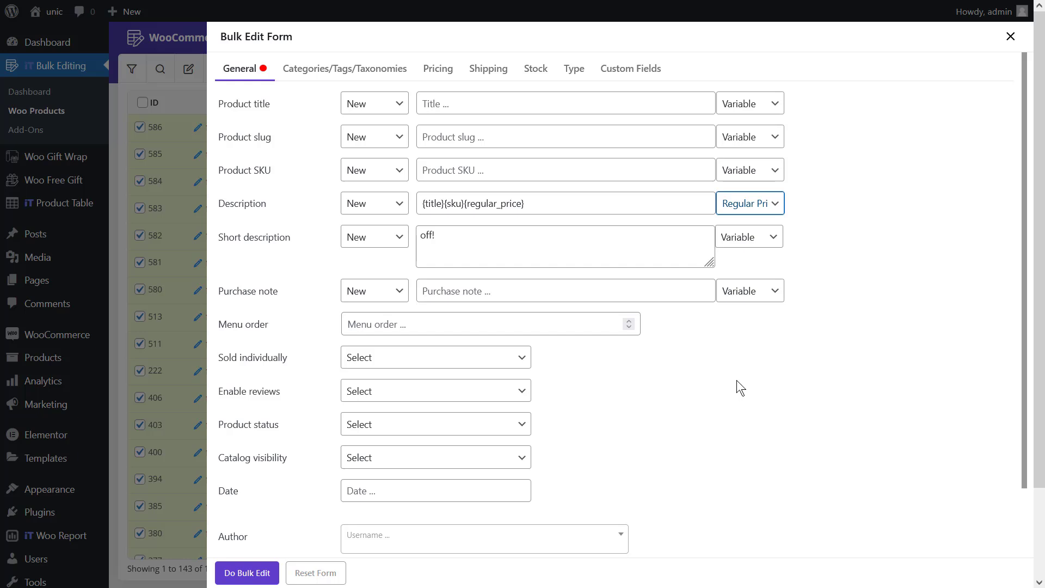
Add the text "10%off" after the description variables and run the bulk edit.
left_click(545, 210)
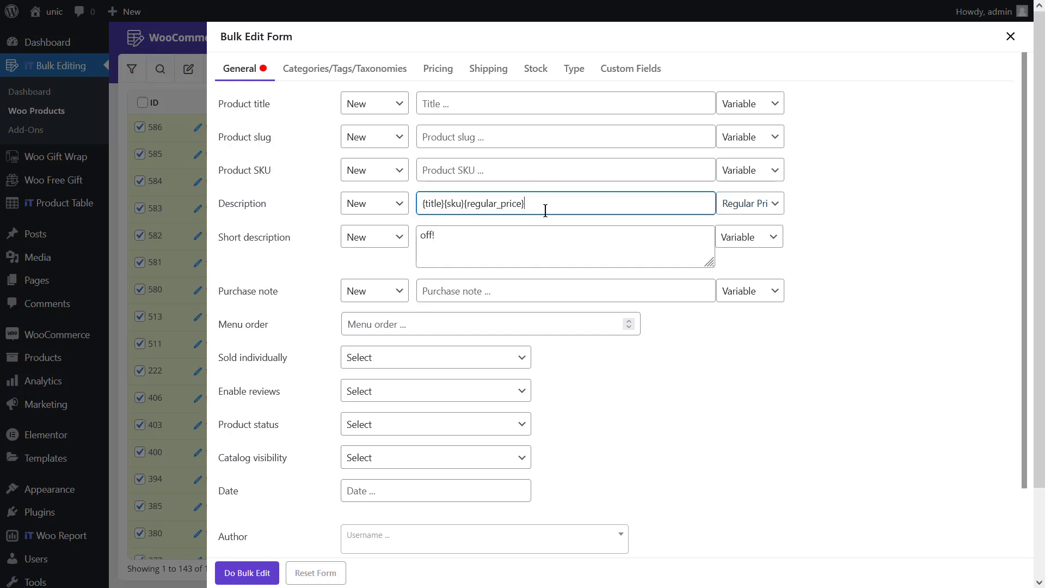
type("10%off")
left_click(267, 579)
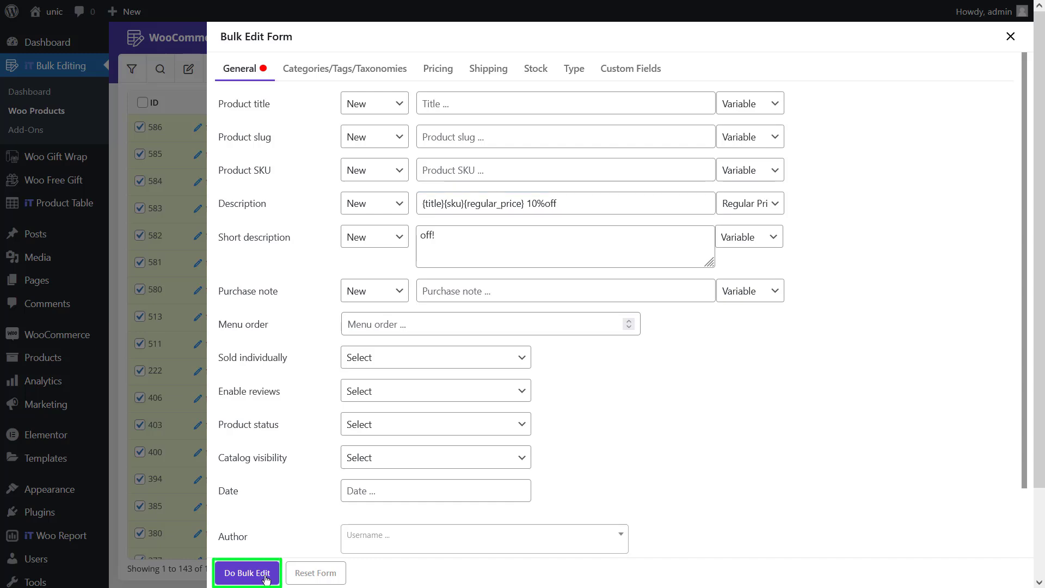
left_click(190, 442)
Check the description of Tiramisu for the composed title, SKU, regular price and discount text.
left_click(480, 346)
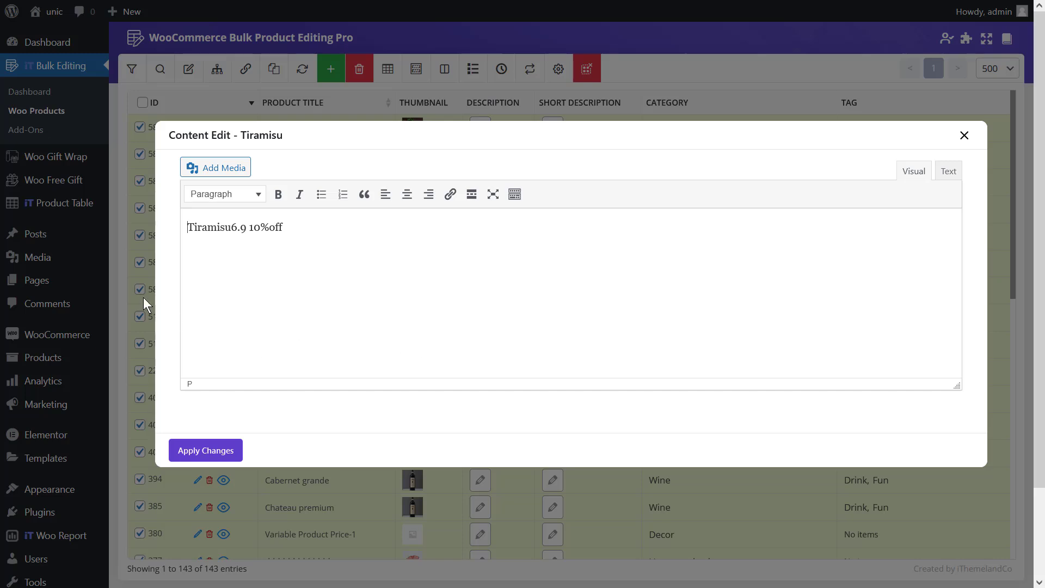
left_click(115, 283)
Delete the Title variable from the description of the selected products and run the bulk edit.
left_click(192, 71)
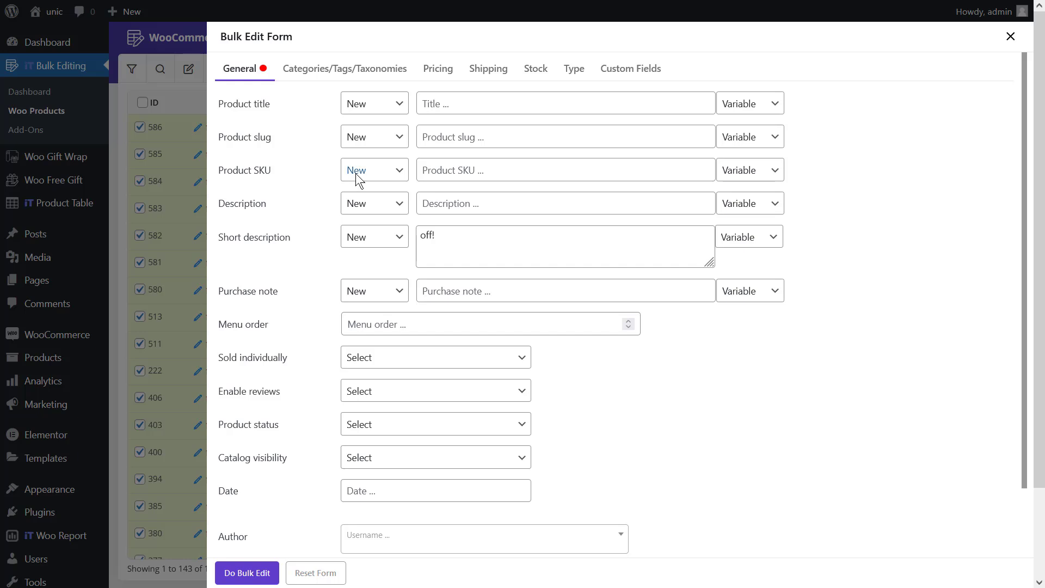
left_click(392, 209)
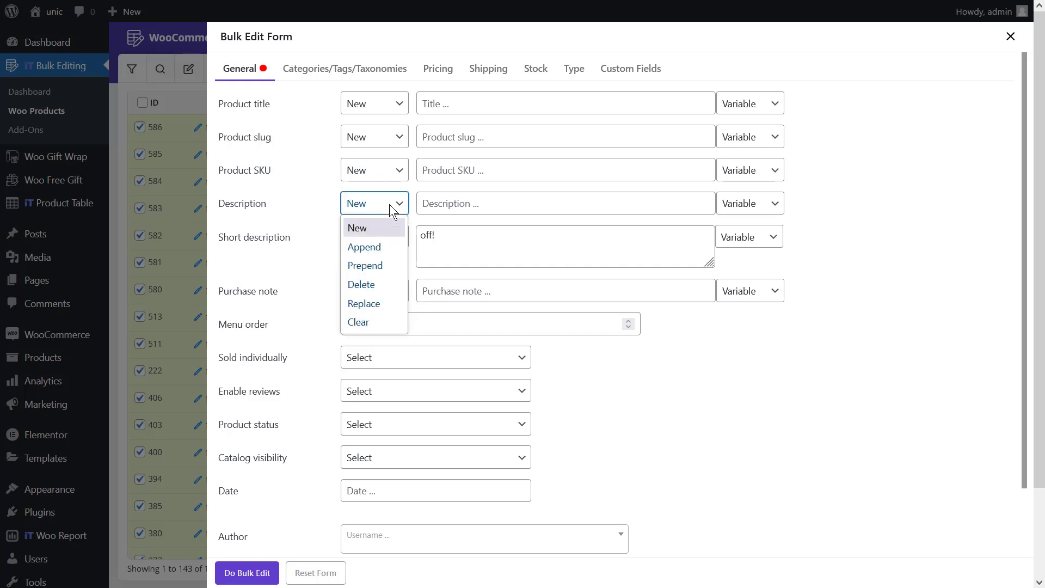
left_click(378, 288)
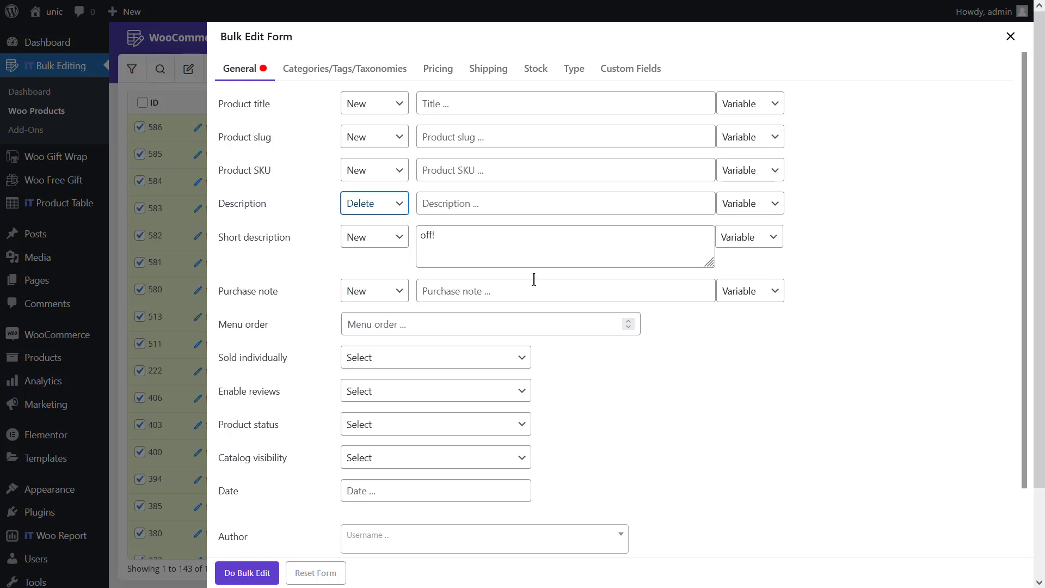
left_click(763, 206)
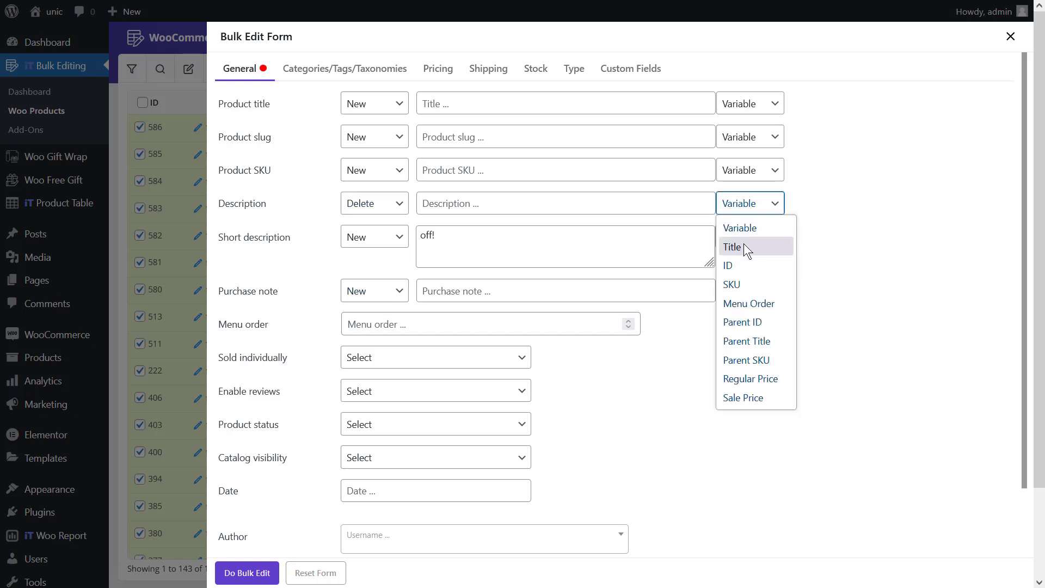
left_click(745, 245)
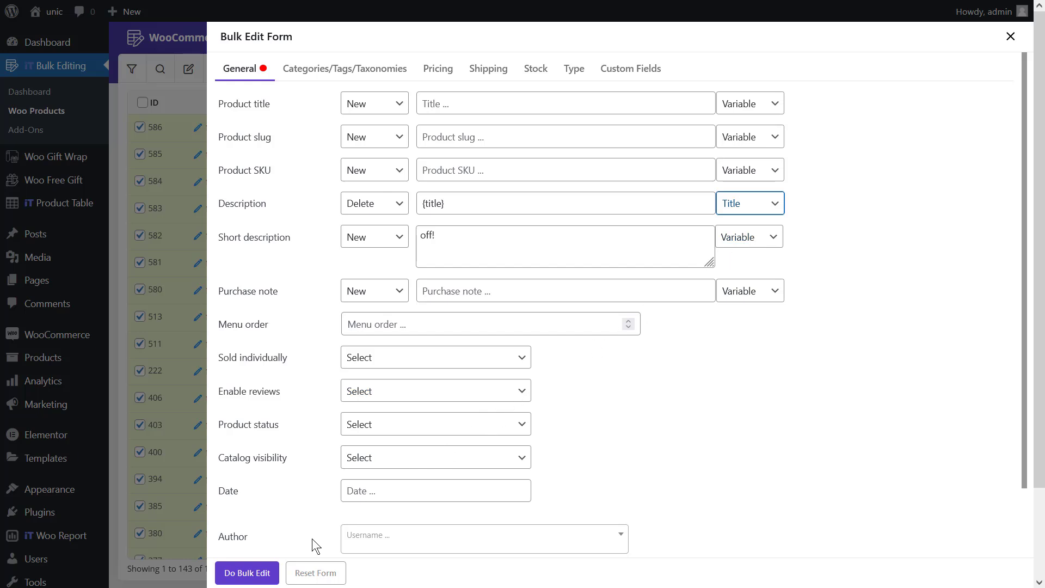
left_click(266, 576)
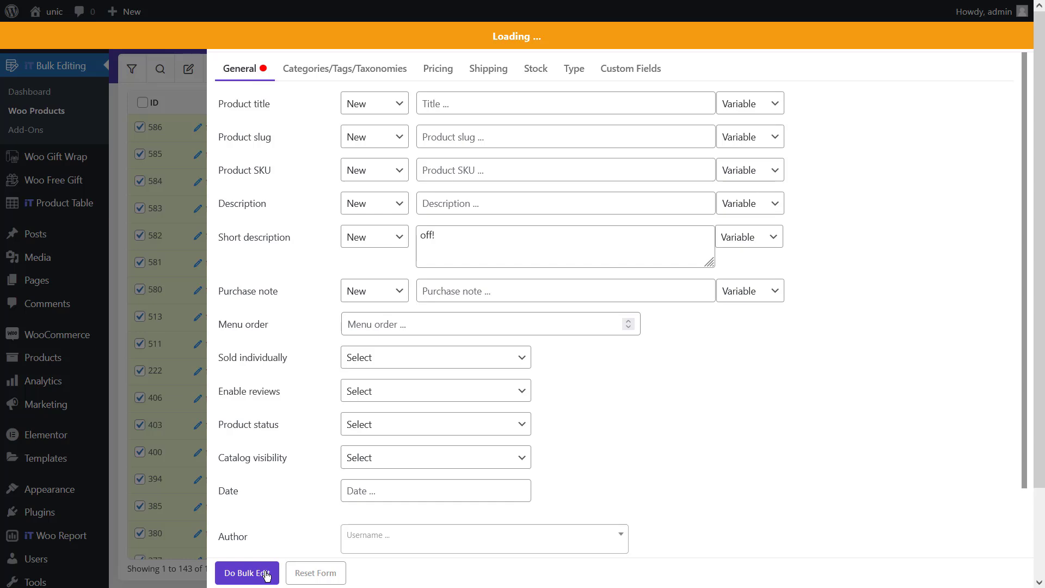
left_click(155, 479)
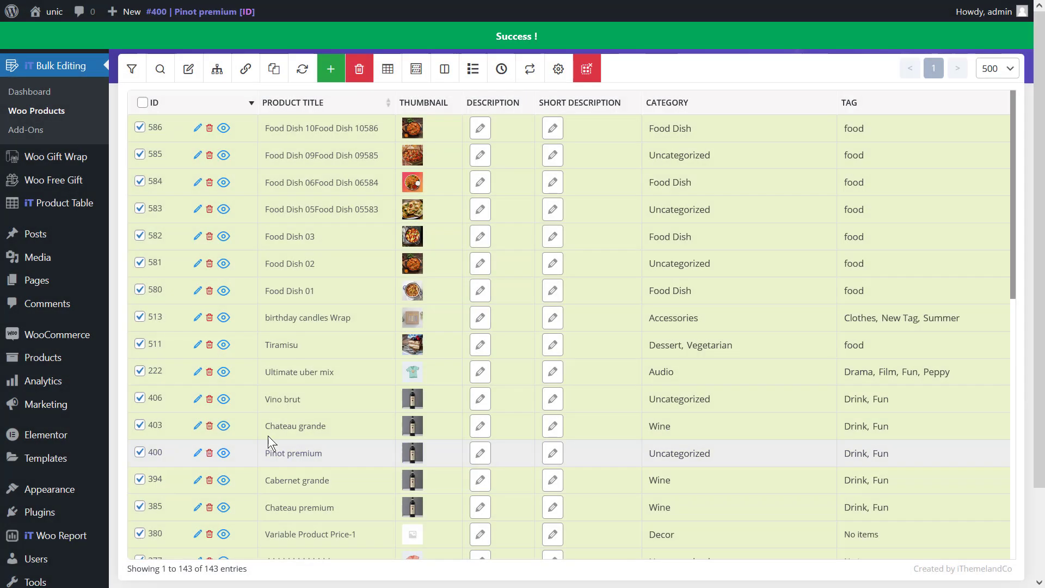
Check the description of Food Dish 01 for removal of the product title.
left_click(486, 297)
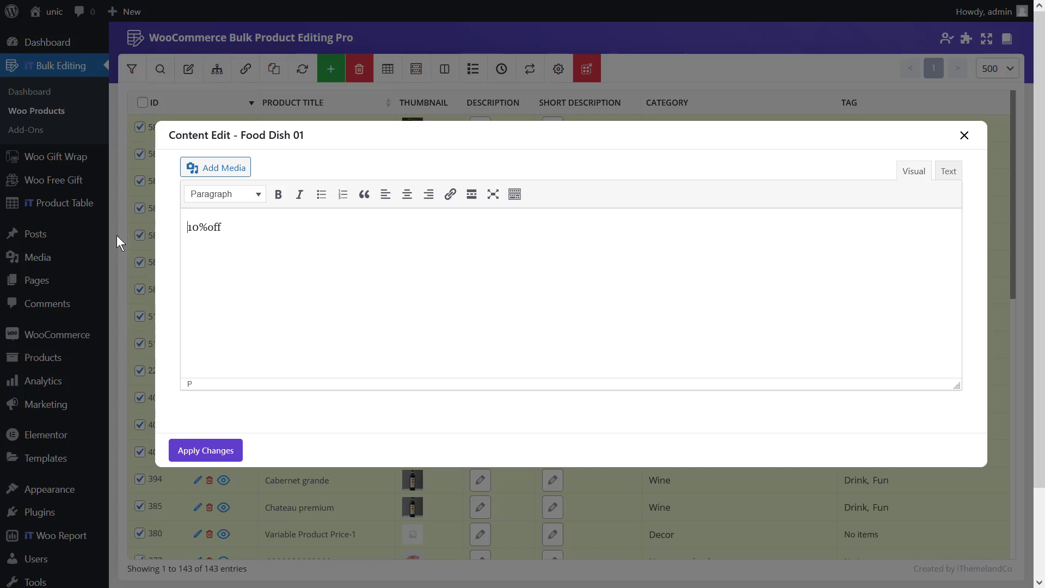
left_click(149, 126)
Replace the SKU variable with the Title variable in the selected products' descriptions, using Same Case, and run the bulk edit.
left_click(189, 69)
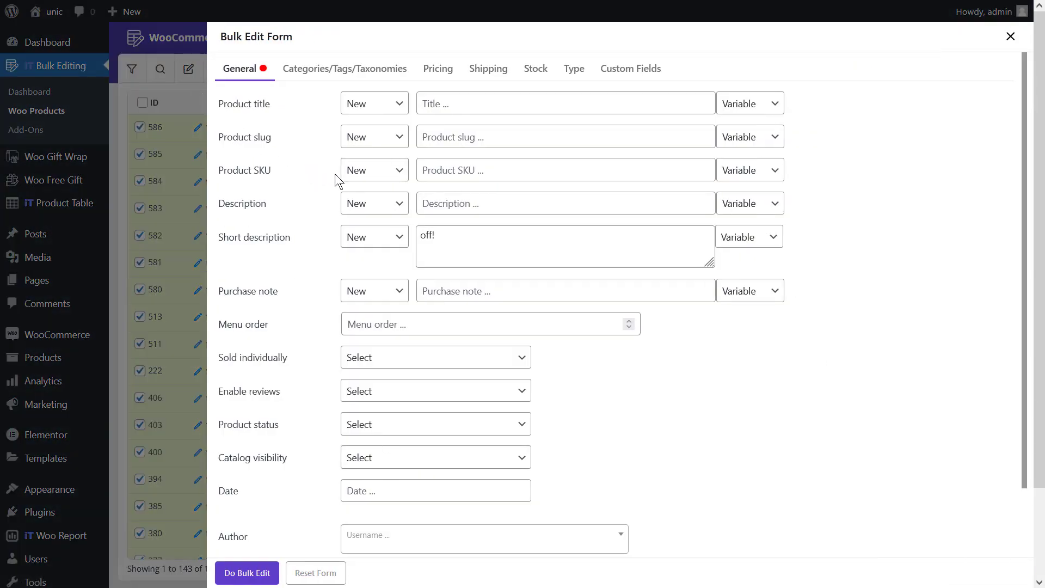
left_click(355, 202)
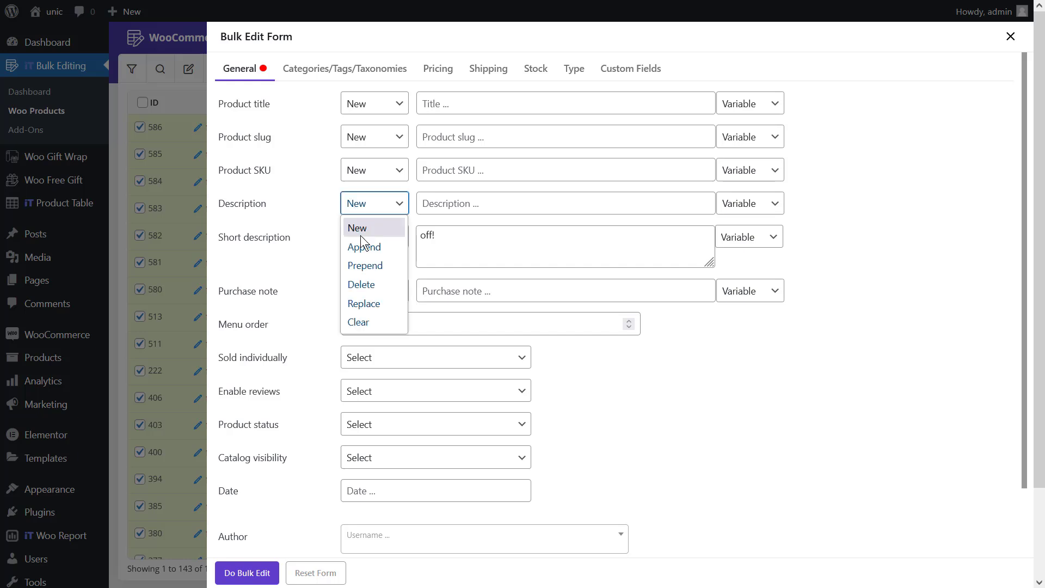
left_click(380, 303)
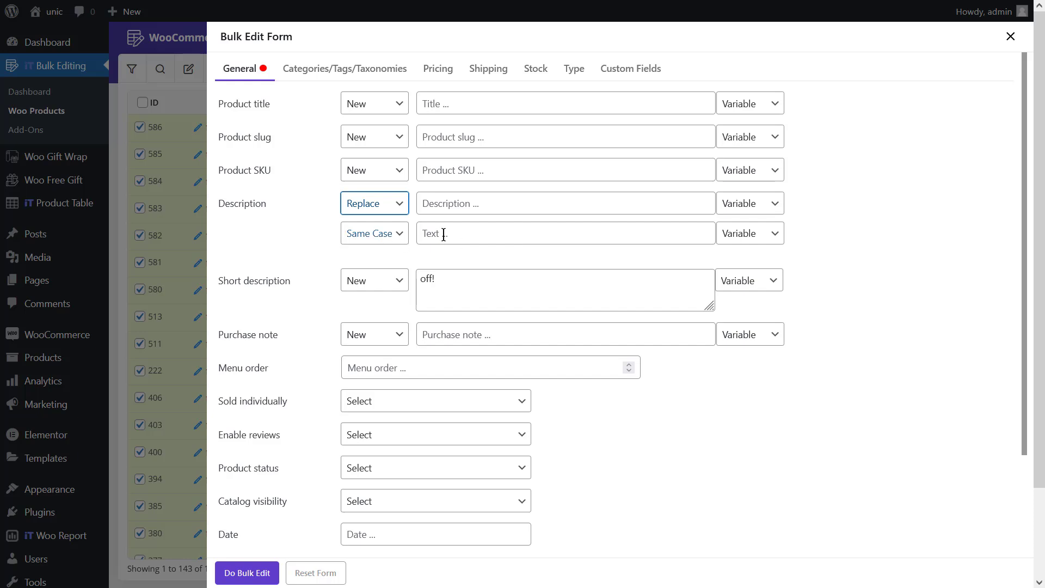
left_click(730, 206)
left_click(746, 283)
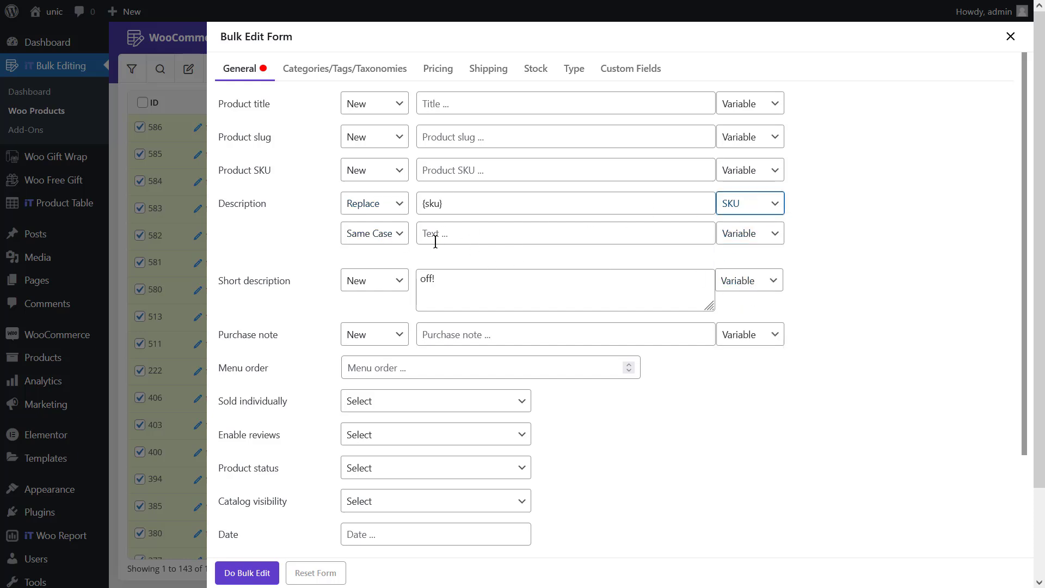
left_click(390, 234)
left_click(382, 258)
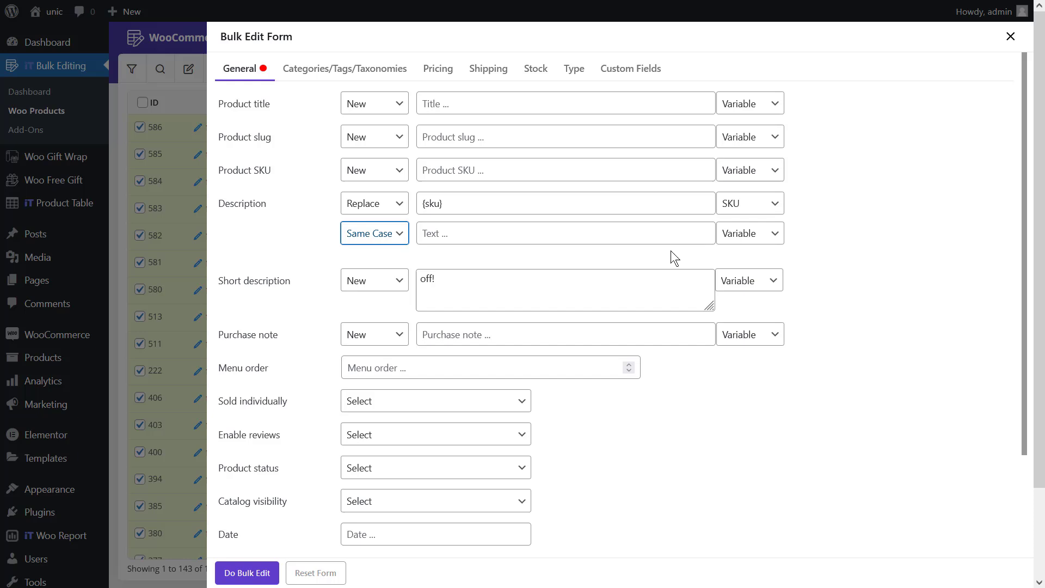
left_click(749, 235)
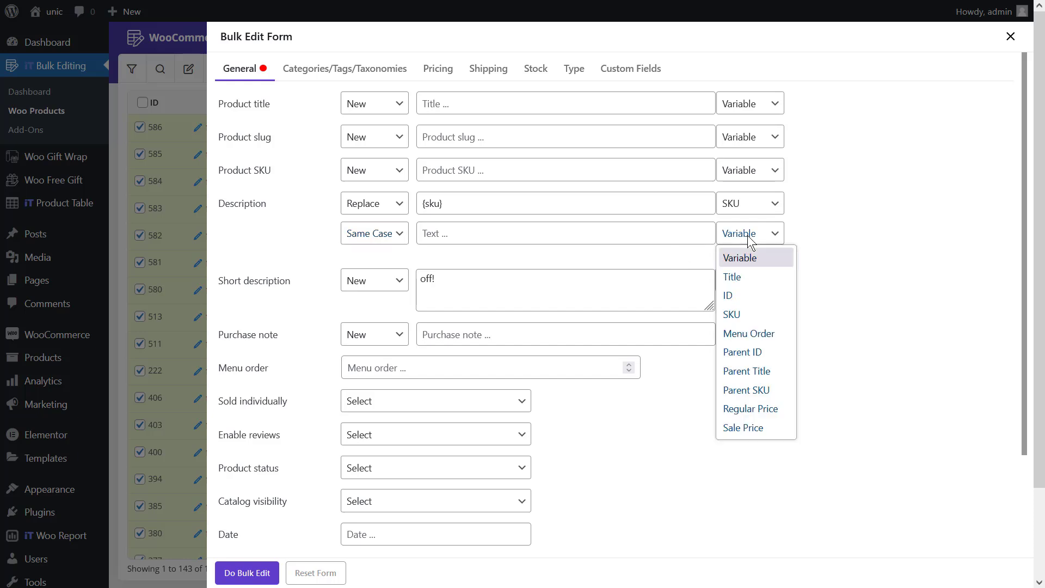
left_click(742, 275)
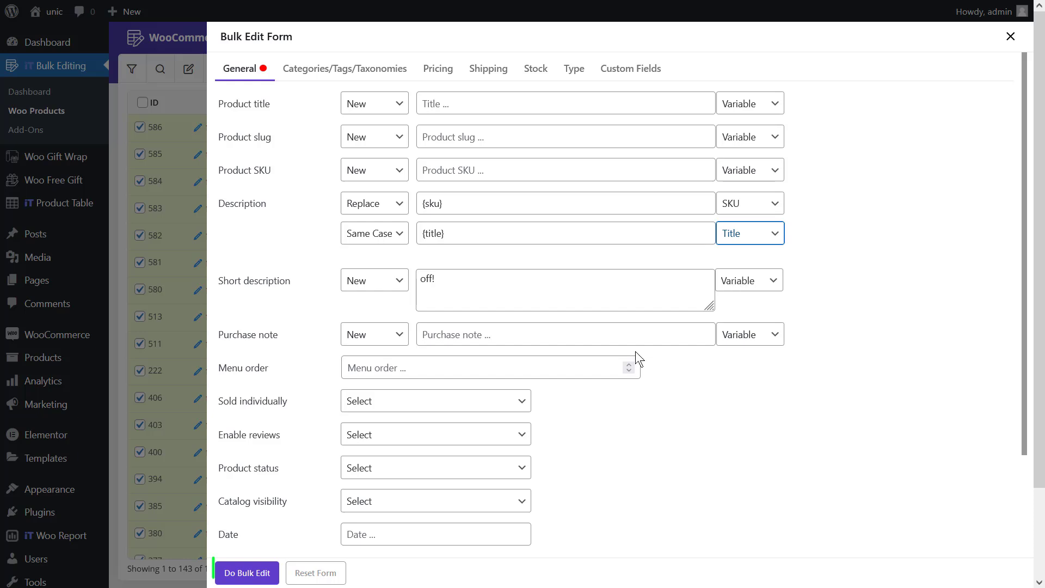
left_click(249, 579)
left_click(184, 359)
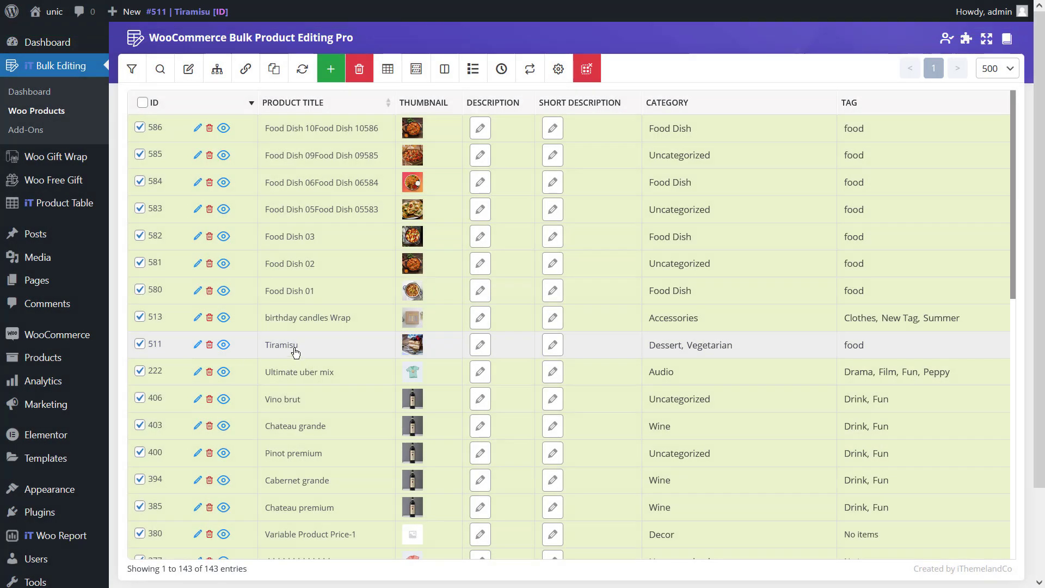
Check the description of Food Dish 03 for the replacement text.
left_click(479, 294)
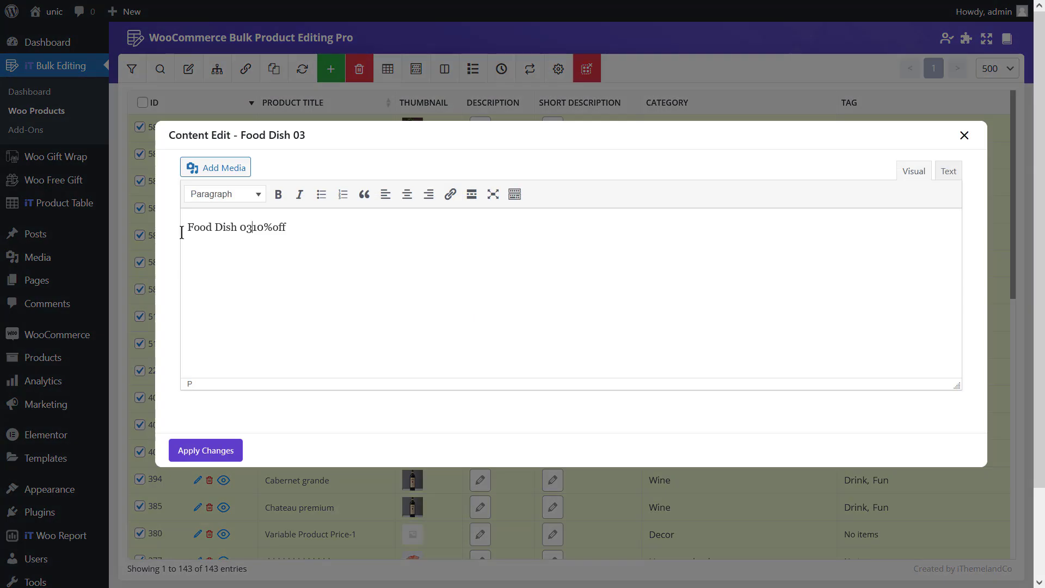